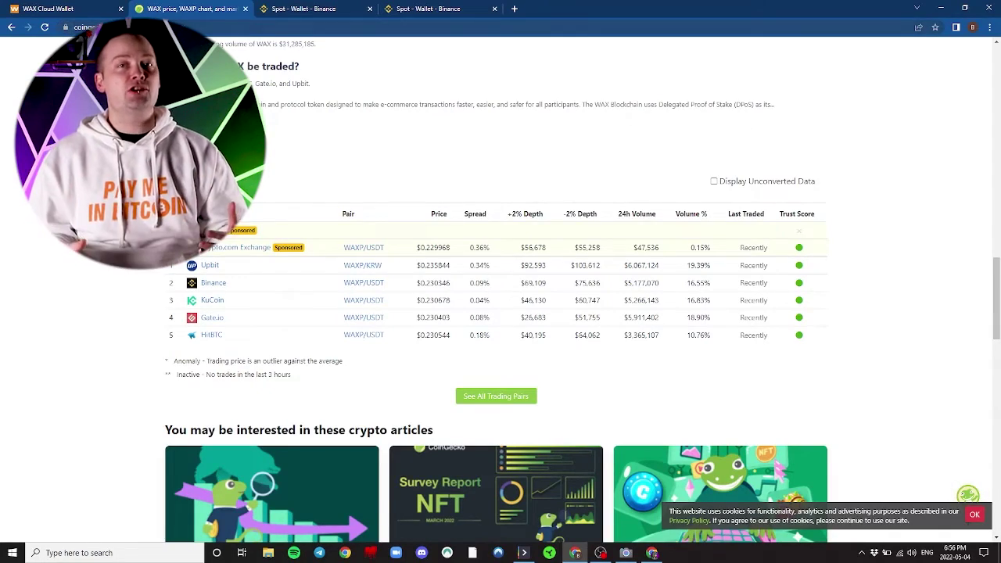
Highlight and compare the exchanges' 24h WAXP volumes, then return to the Binance spot wallet
{"action": "left_click_drag", "start_coordinate": [633, 248], "coordinate": [677, 343]}
{"action": "left_click", "coordinate": [657, 366]}
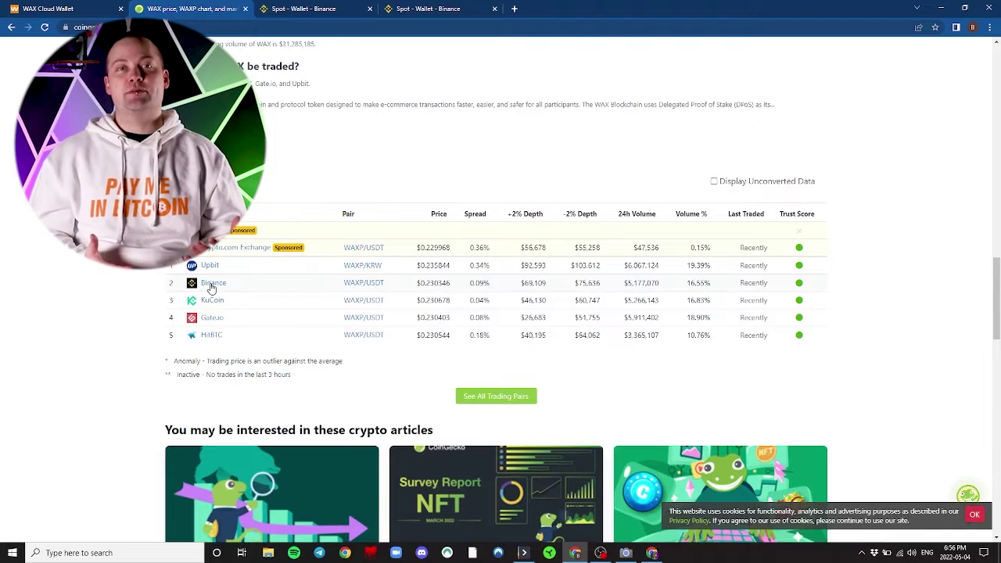
{"action": "key", "text": "ctrl+Tab"}
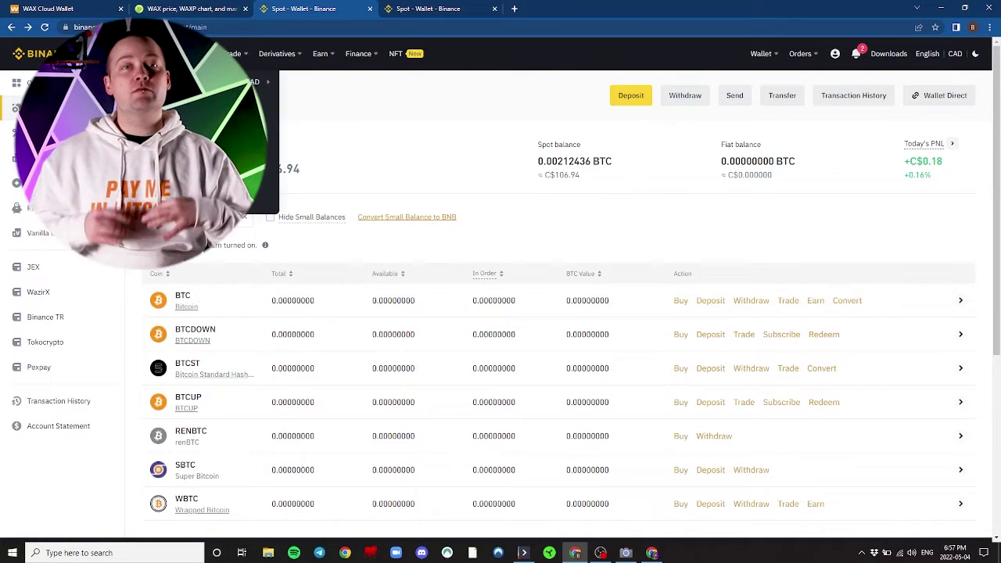
Search for WAX as the crypto to receive on Binance's Buy Crypto page
{"action": "left_click", "coordinate": [156, 94]}
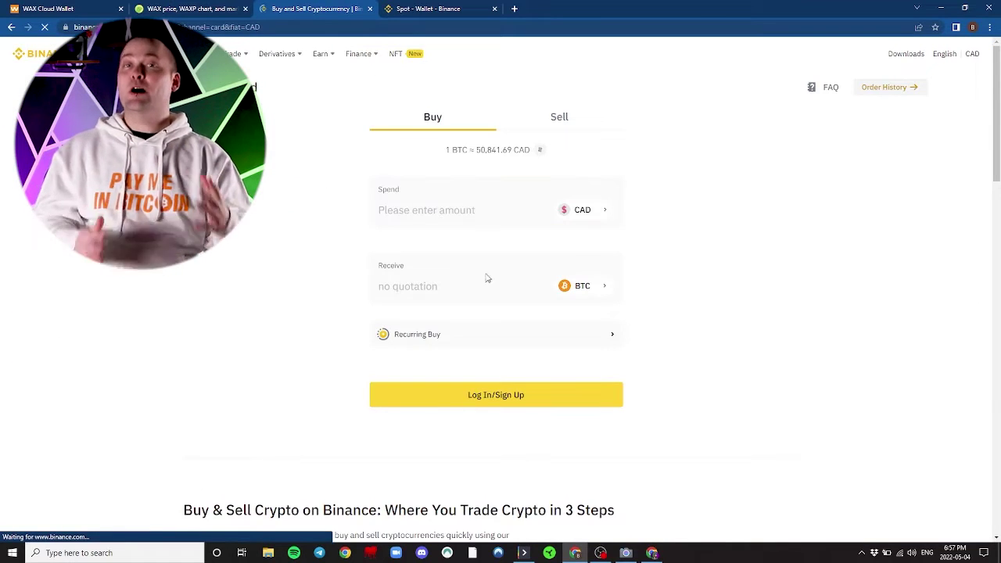
{"action": "left_click", "coordinate": [572, 286]}
{"action": "left_click", "coordinate": [492, 195]}
{"action": "type", "text": "e"}
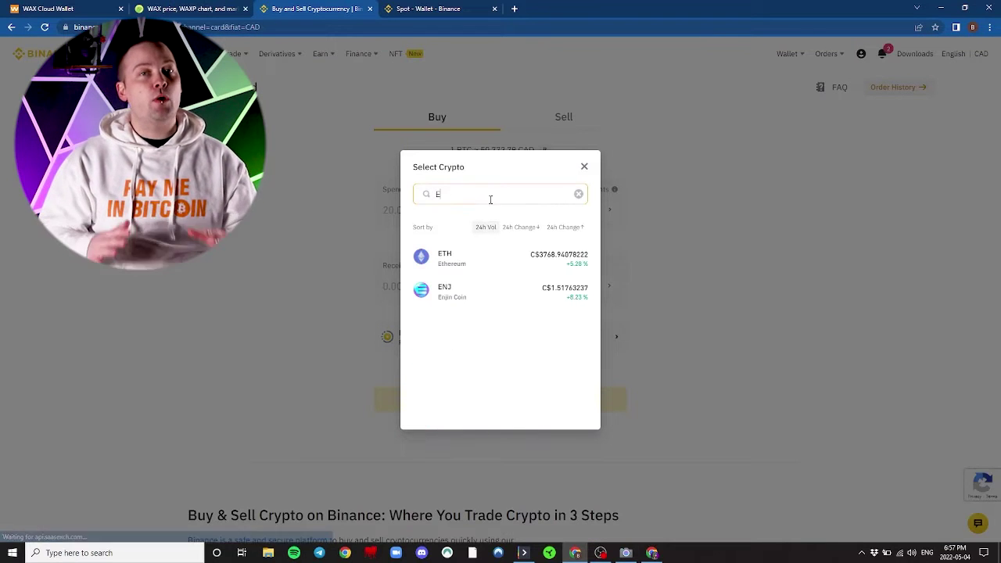
{"action": "key", "text": "BackSpace"}
{"action": "type", "text": "WAX"}
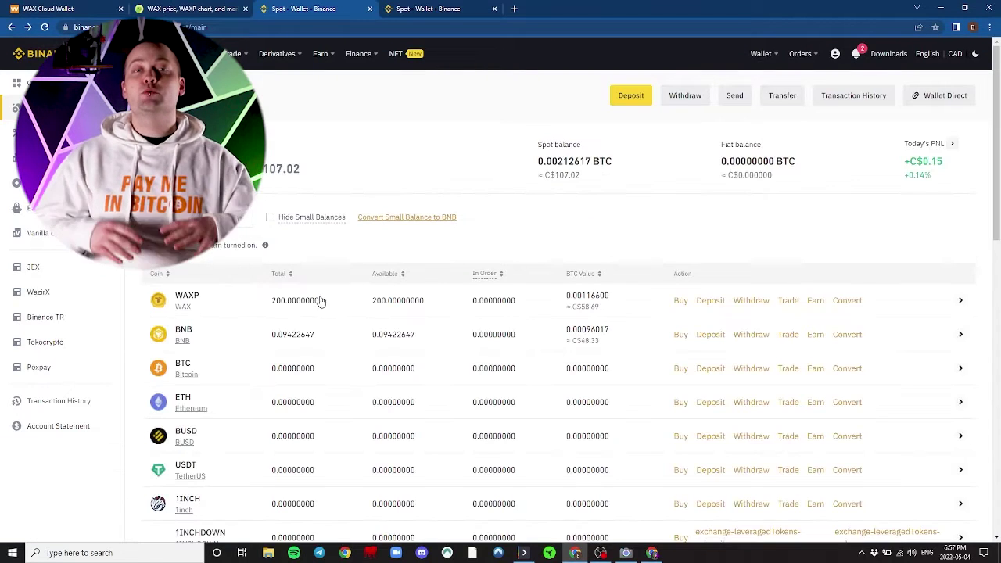
Set up a BTC-to-WAXP conversion and check the spot wallet holds 200 WAXP
{"action": "left_click", "coordinate": [844, 368]}
{"action": "left_click", "coordinate": [619, 282]}
{"action": "type", "text": "btc"}
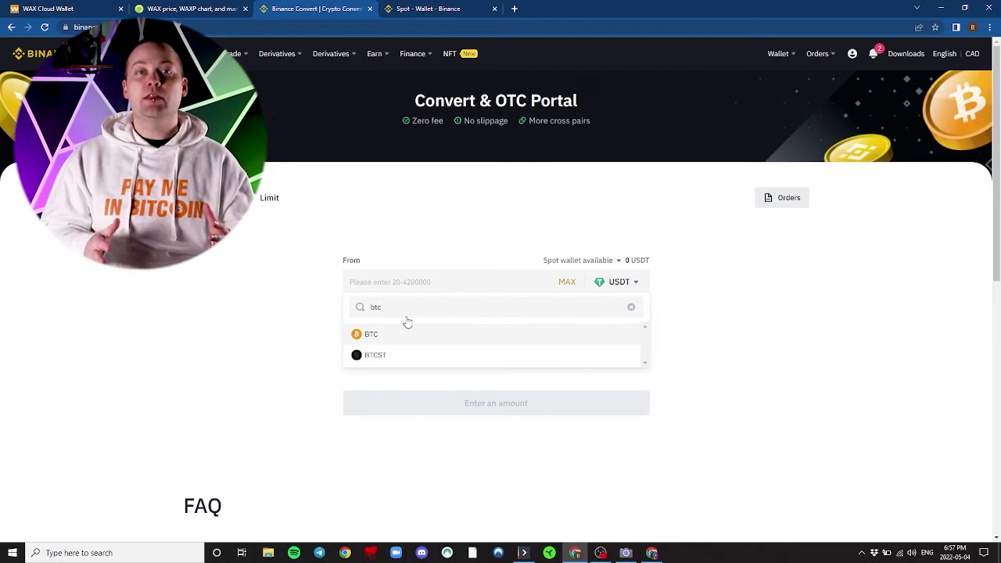
{"action": "left_click", "coordinate": [401, 333]}
{"action": "left_click", "coordinate": [629, 351]}
{"action": "type", "text": "wax"}
{"action": "left_click", "coordinate": [396, 397]}
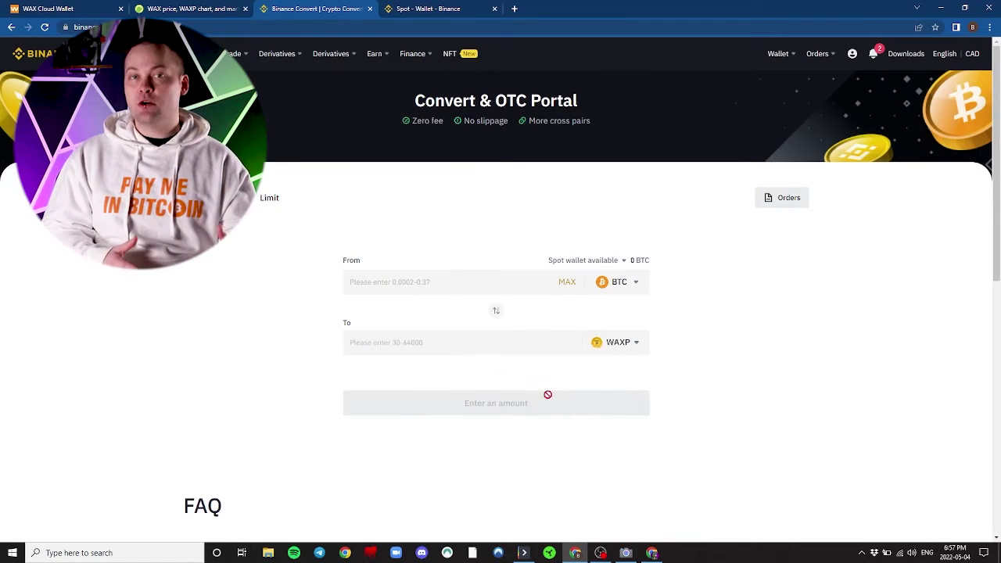
{"action": "left_click", "coordinate": [423, 9]}
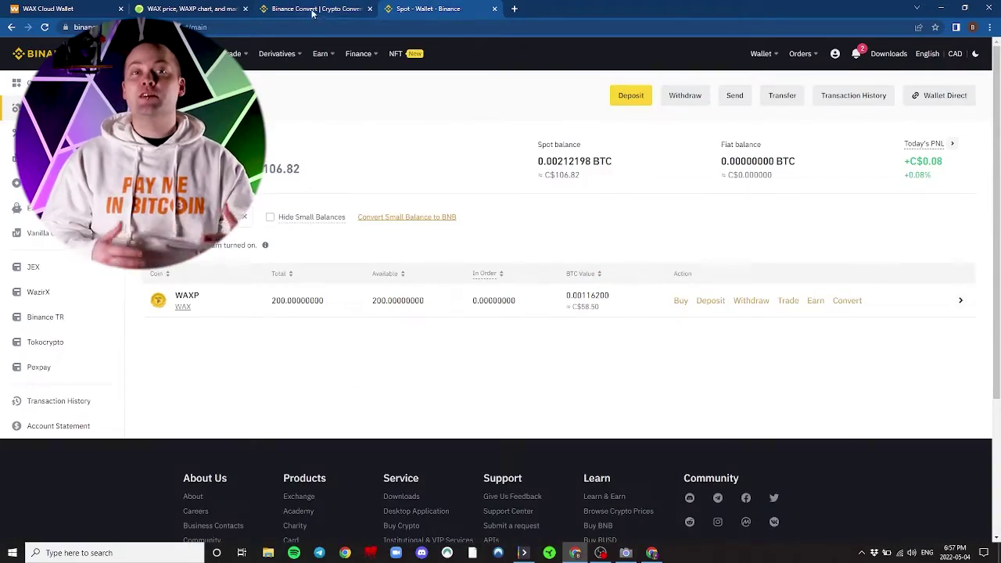
{"action": "left_click", "coordinate": [317, 14]}
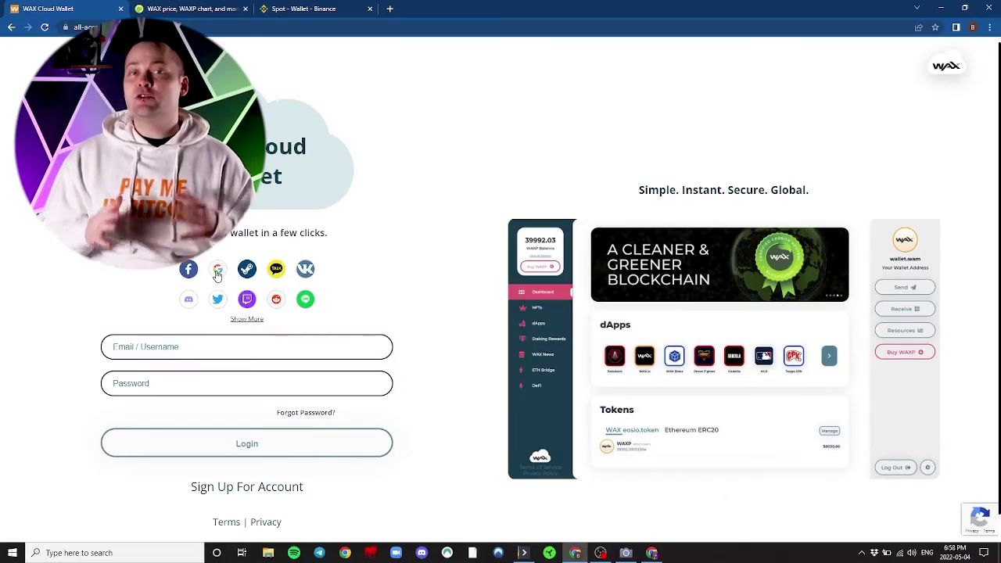
Sign in to WAX Cloud Wallet with Google, accepting the Terms of Use and 18+ confirmation
{"action": "left_click", "coordinate": [218, 272]}
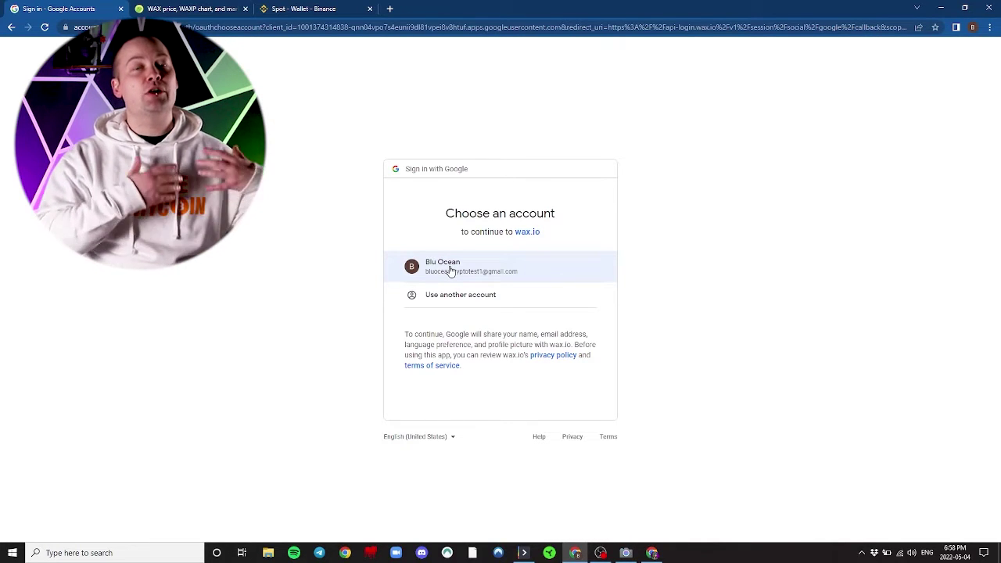
{"action": "left_click", "coordinate": [450, 271]}
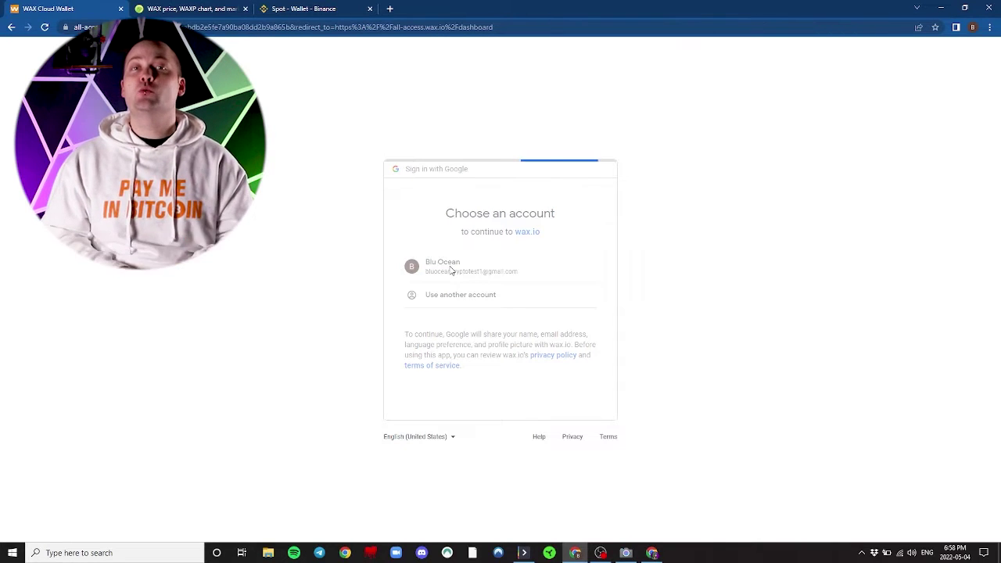
{"action": "left_click", "coordinate": [411, 239]}
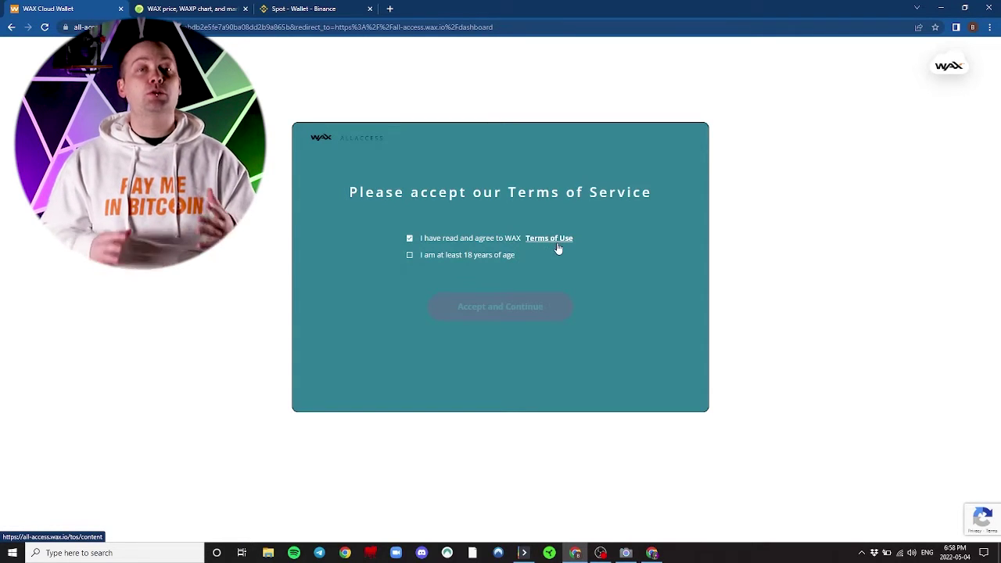
{"action": "left_click", "coordinate": [410, 257]}
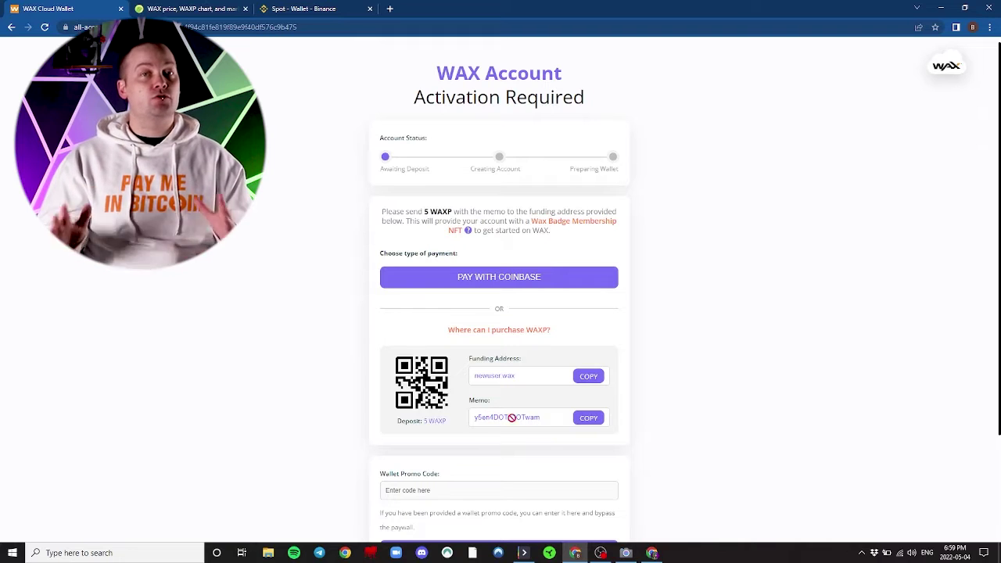
Start a WAXP withdrawal from the Binance spot wallet
{"action": "left_click", "coordinate": [321, 13]}
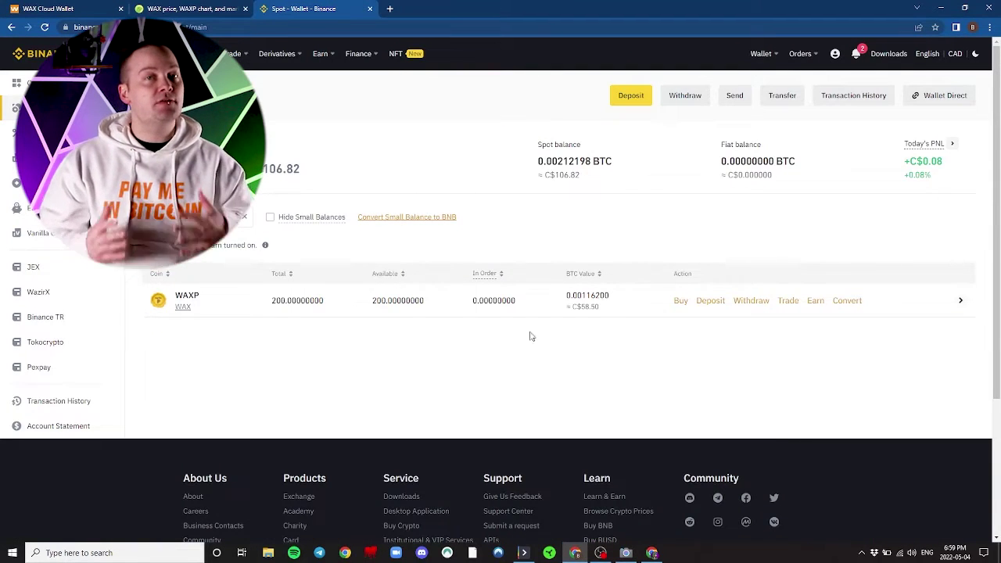
{"action": "left_click", "coordinate": [751, 307]}
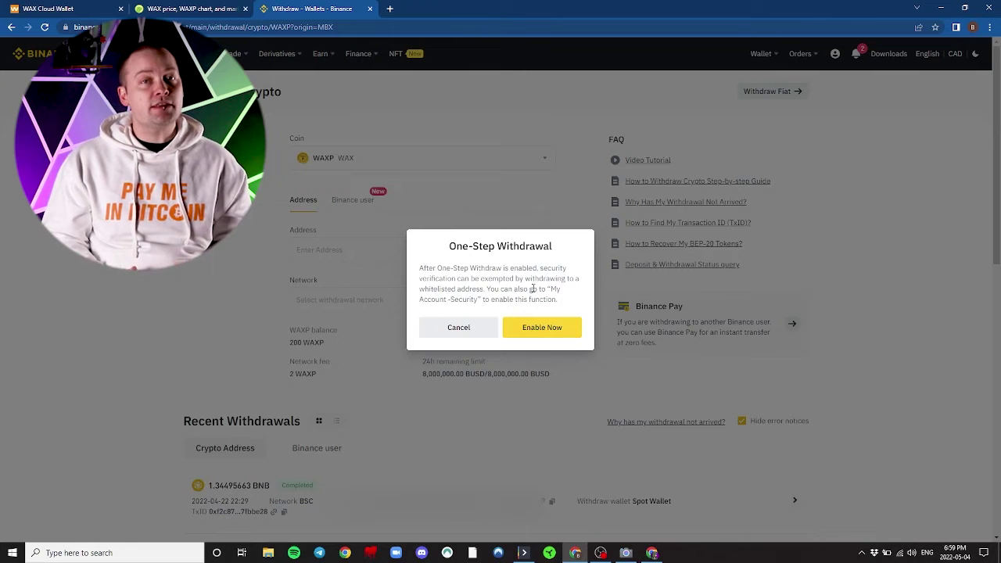
Dismiss the One-Step Withdrawal prompt, select the WAX network and acknowledge the memo warning
{"action": "left_click", "coordinate": [459, 327]}
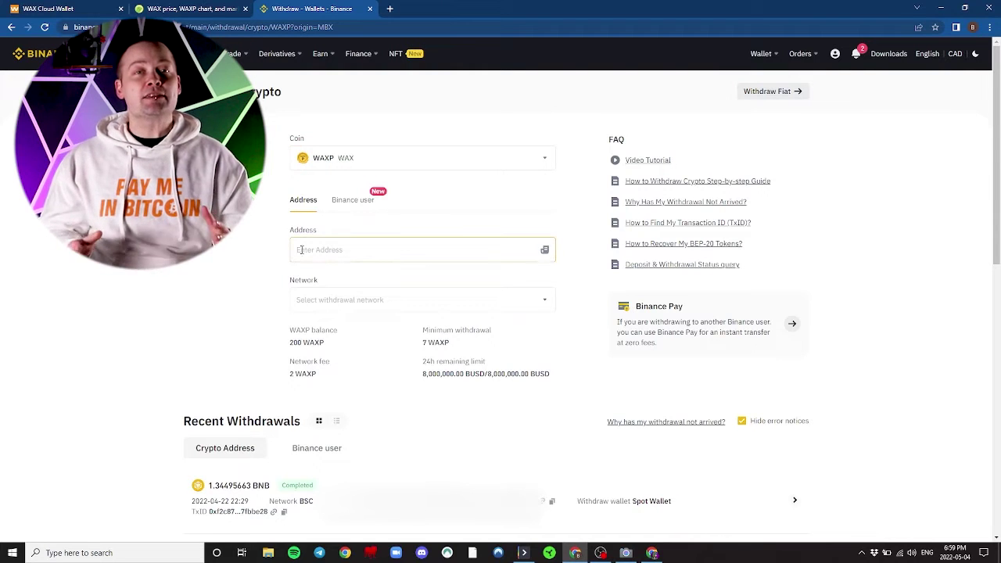
{"action": "left_click", "coordinate": [334, 299]}
{"action": "left_click", "coordinate": [414, 266]}
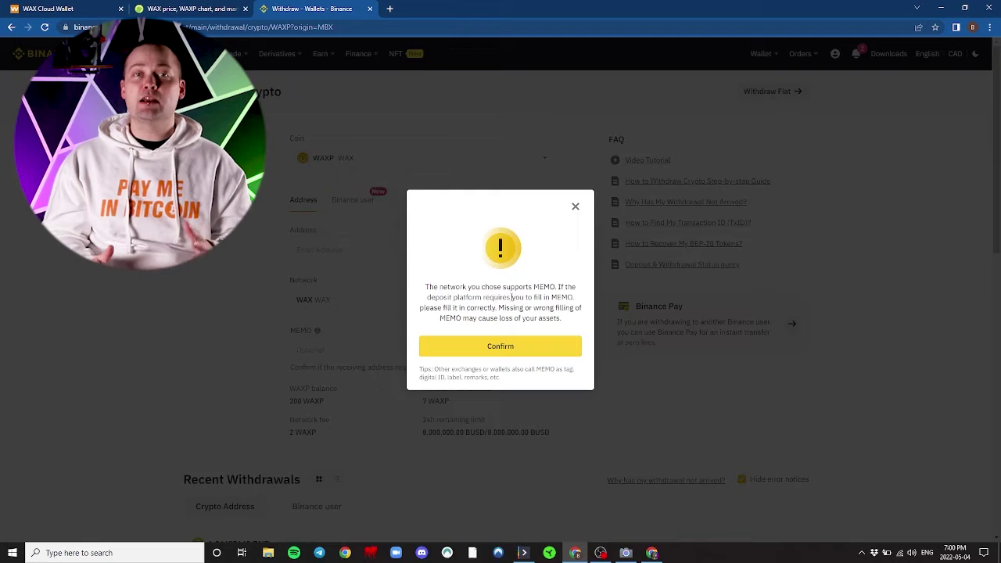
{"action": "left_click", "coordinate": [499, 348]}
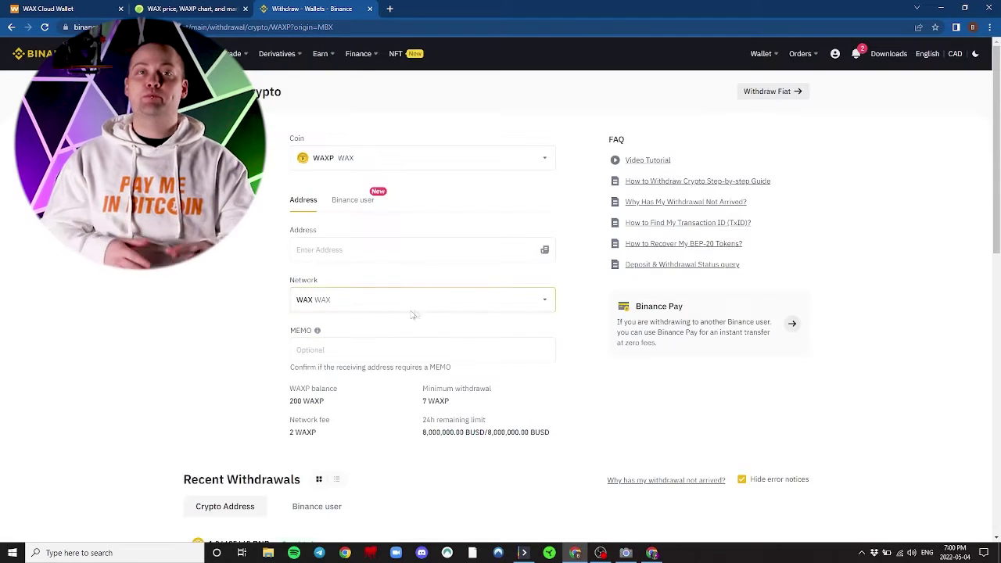
Paste the WAX wallet's funding address as the withdrawal destination
{"action": "key", "text": "ctrl+1"}
{"action": "left_click", "coordinate": [587, 376]}
{"action": "key", "text": "ctrl+3"}
{"action": "left_click", "coordinate": [322, 250]}
{"action": "key", "text": "ctrl+v"}
Paste the activation memo and set the amount to the full 200 WAXP, receiving 198
{"action": "key", "text": "ctrl+1"}
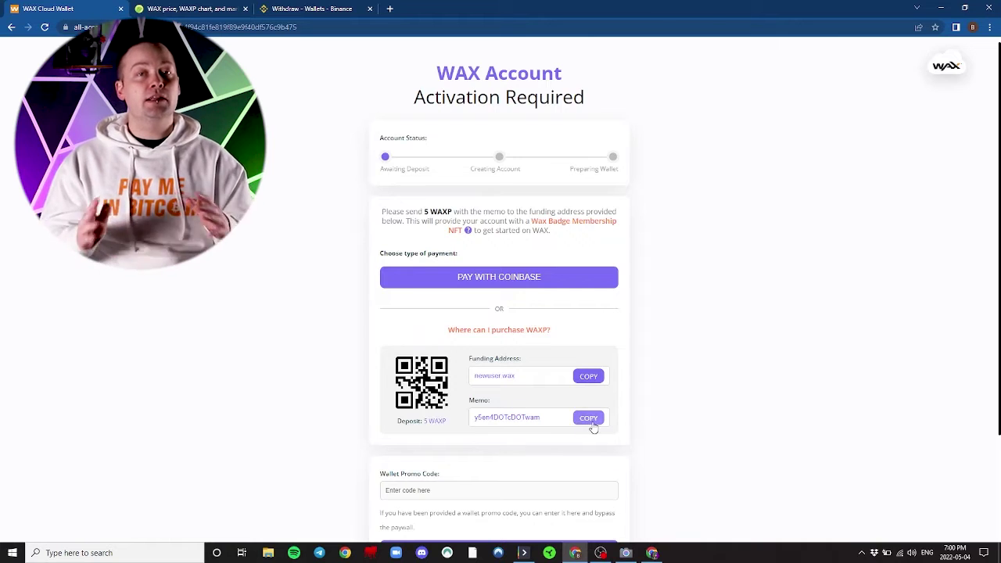
{"action": "left_click", "coordinate": [591, 417]}
{"action": "key", "text": "ctrl+3"}
{"action": "left_click", "coordinate": [369, 364]}
{"action": "key", "text": "ctrl+v"}
{"action": "left_click", "coordinate": [376, 424]}
{"action": "left_click", "coordinate": [81, 8]}
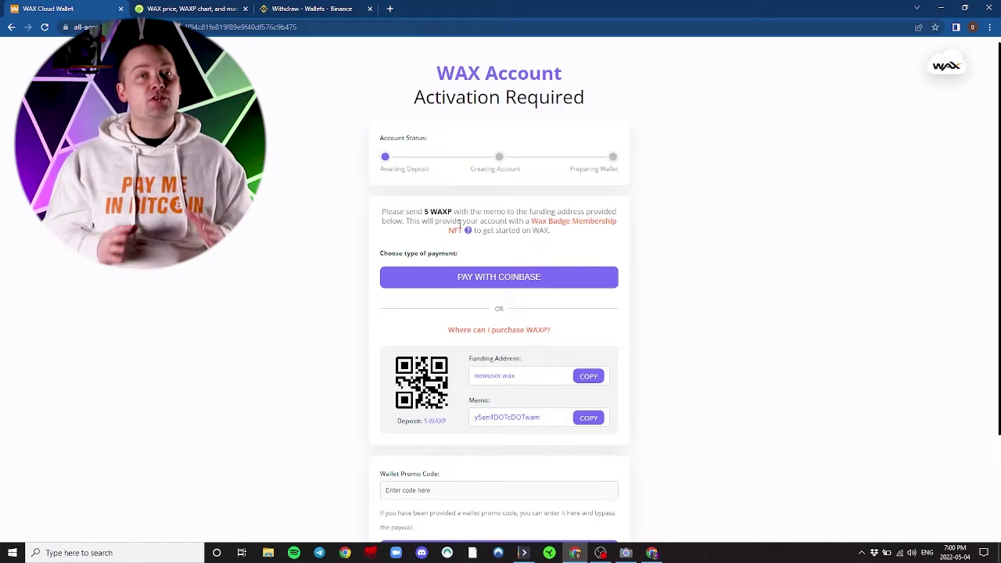
{"action": "key", "text": "ctrl+3"}
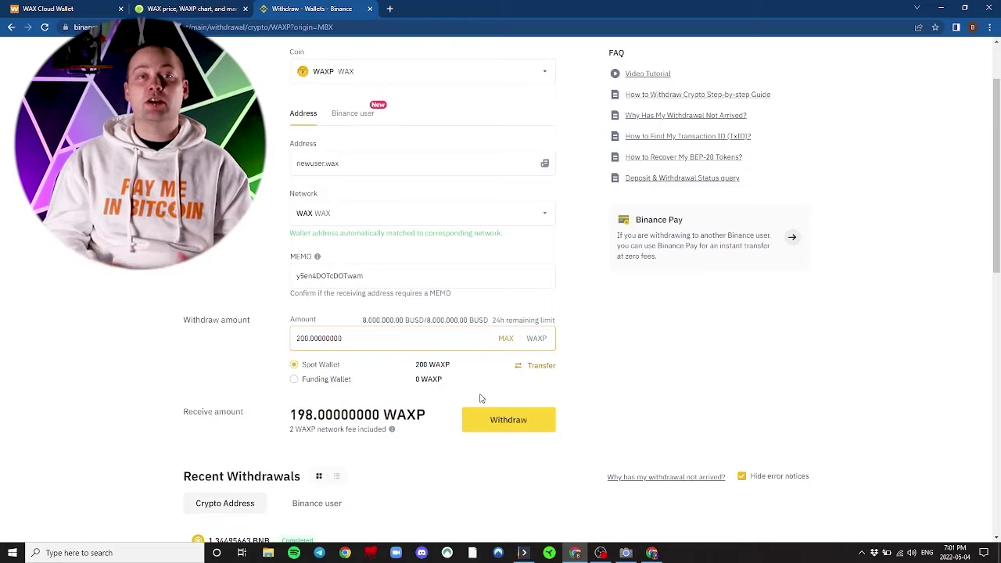
Submit the withdrawal and answer No to all three risk questionnaire questions
{"action": "left_click", "coordinate": [514, 427]}
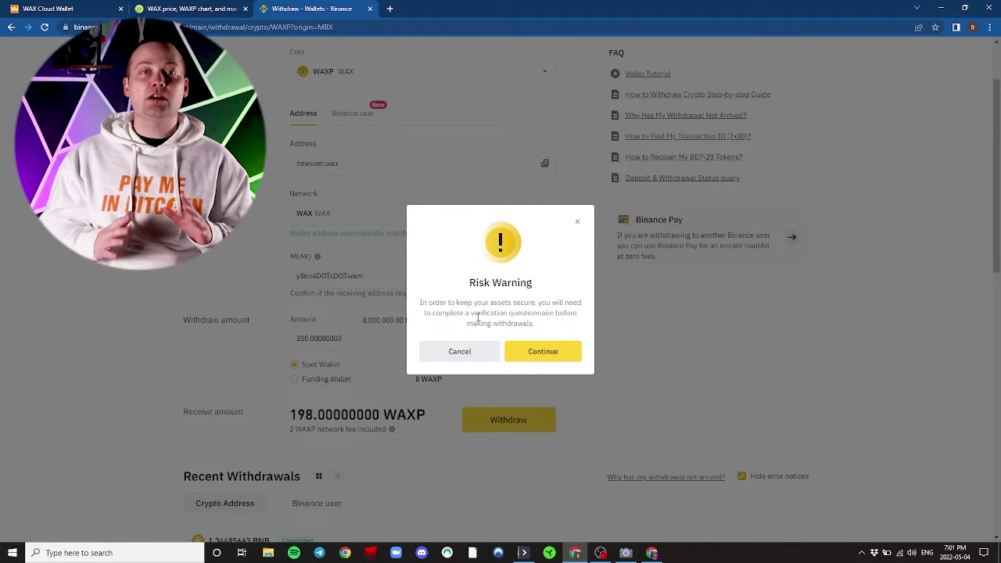
{"action": "left_click", "coordinate": [541, 353]}
{"action": "left_click", "coordinate": [392, 312]}
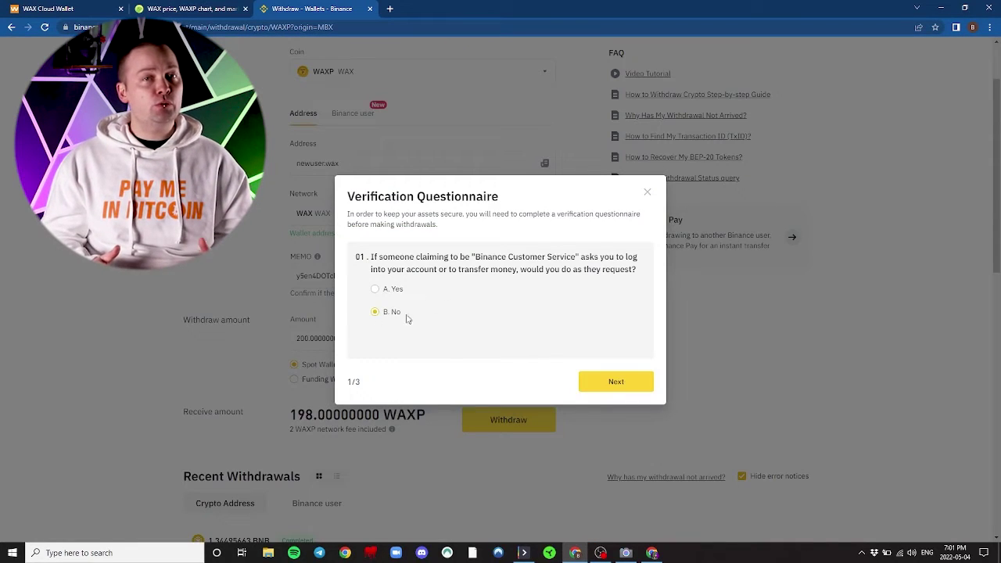
{"action": "left_click", "coordinate": [595, 381]}
{"action": "left_click", "coordinate": [375, 345]}
{"action": "left_click", "coordinate": [617, 410]}
{"action": "left_click", "coordinate": [375, 337]}
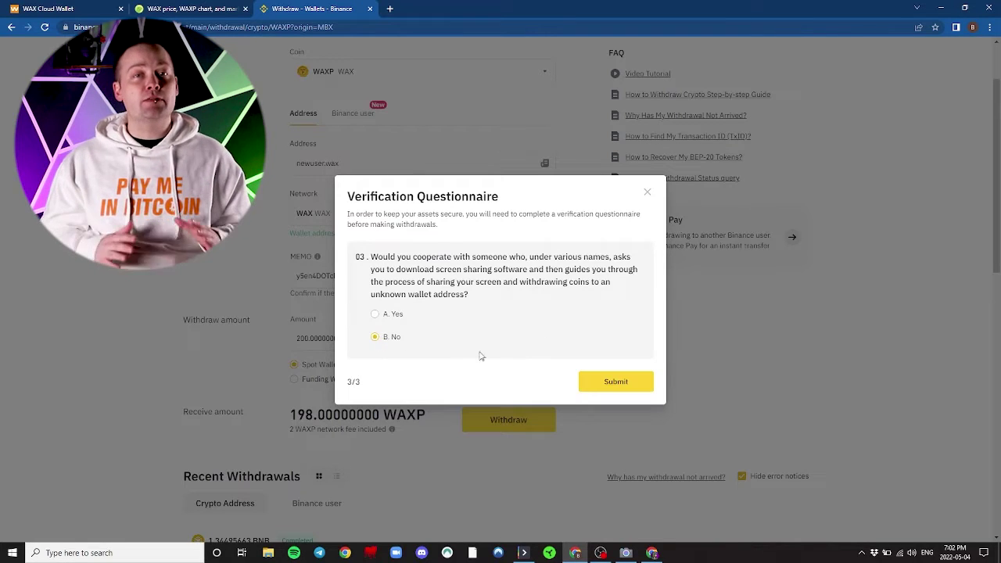
{"action": "left_click", "coordinate": [616, 382]}
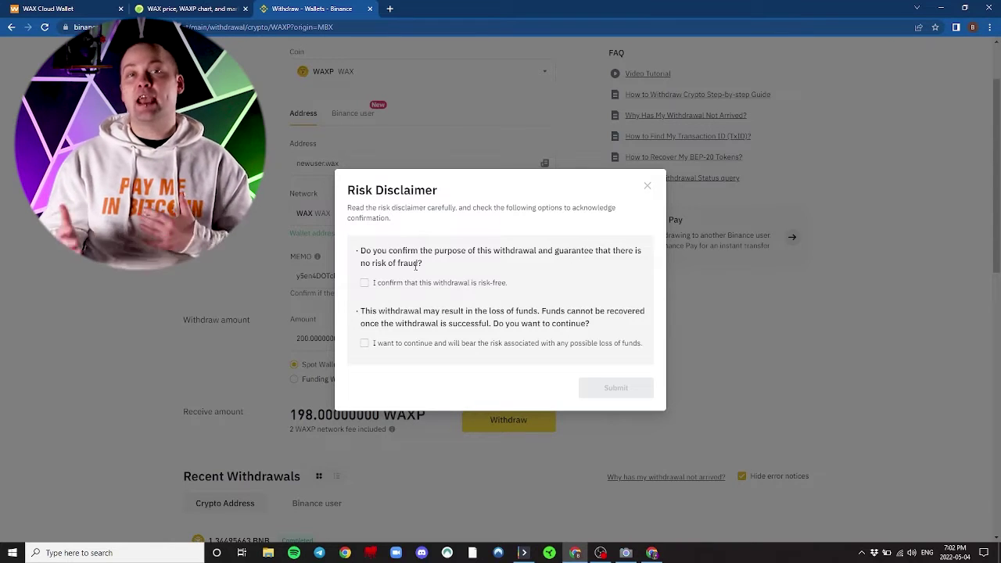
Tick both risk disclaimer boxes, submit them, and close the success notice
{"action": "left_click", "coordinate": [367, 285]}
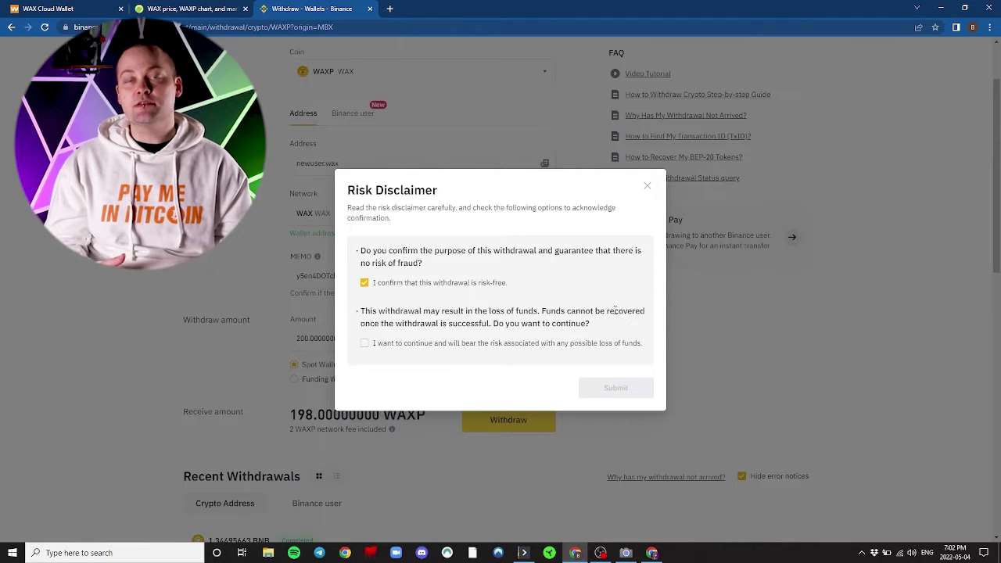
{"action": "left_click", "coordinate": [369, 347]}
{"action": "left_click", "coordinate": [616, 388]}
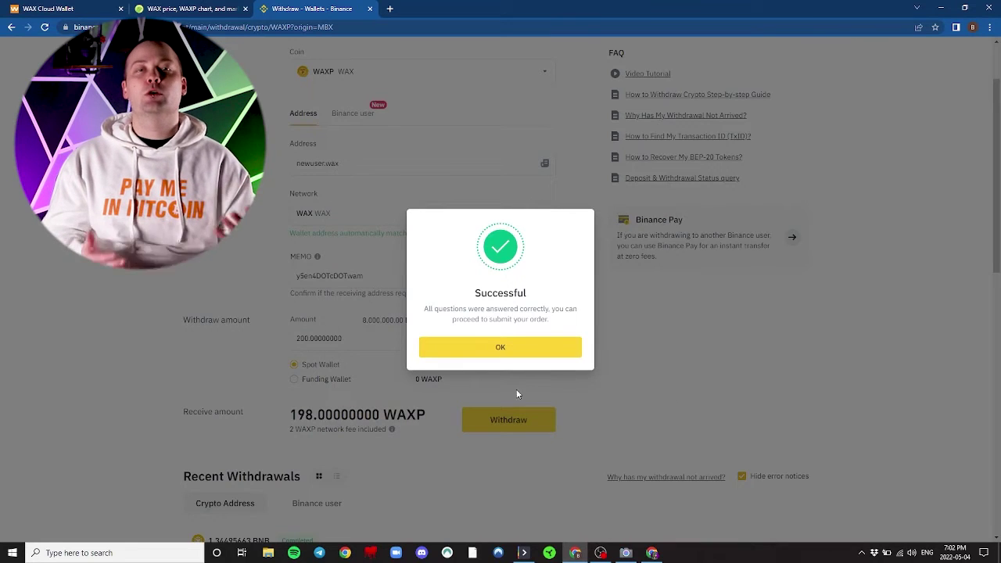
{"action": "left_click", "coordinate": [500, 353]}
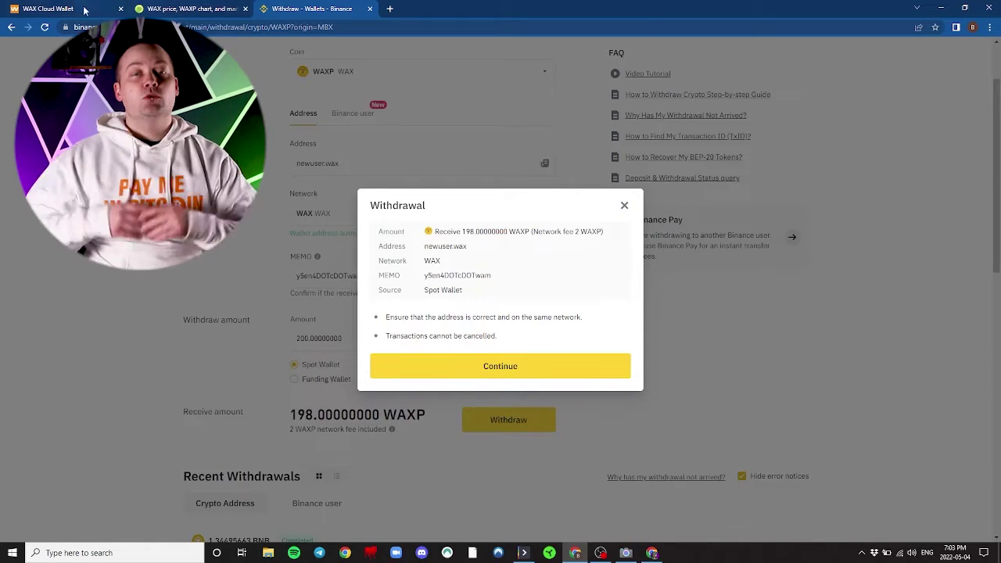
Confirm the 198 WAXP withdrawal by entering the email, phone and authenticator verification codes
{"action": "left_click", "coordinate": [68, 9]}
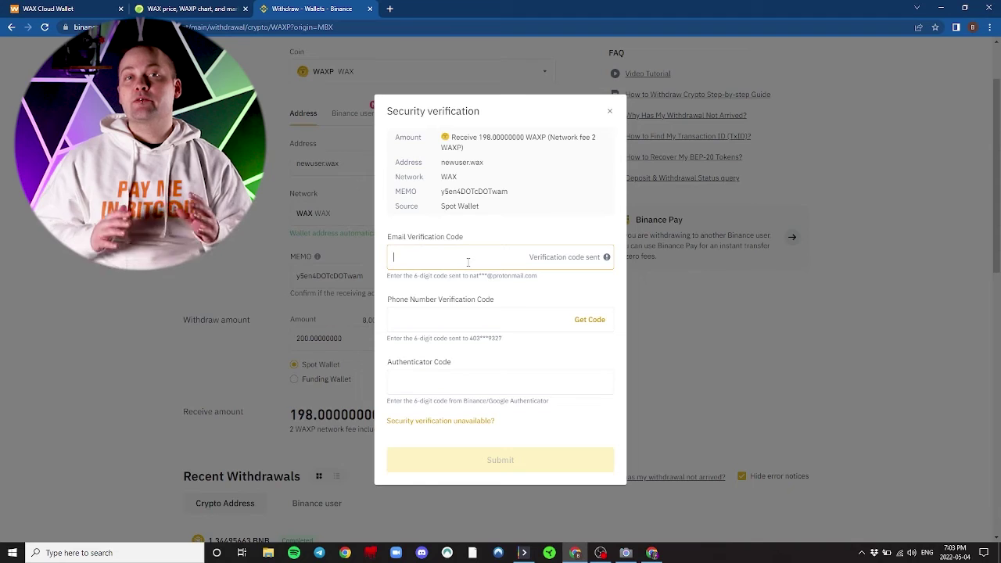
{"action": "left_click", "coordinate": [466, 320]}
{"action": "left_click", "coordinate": [590, 319]}
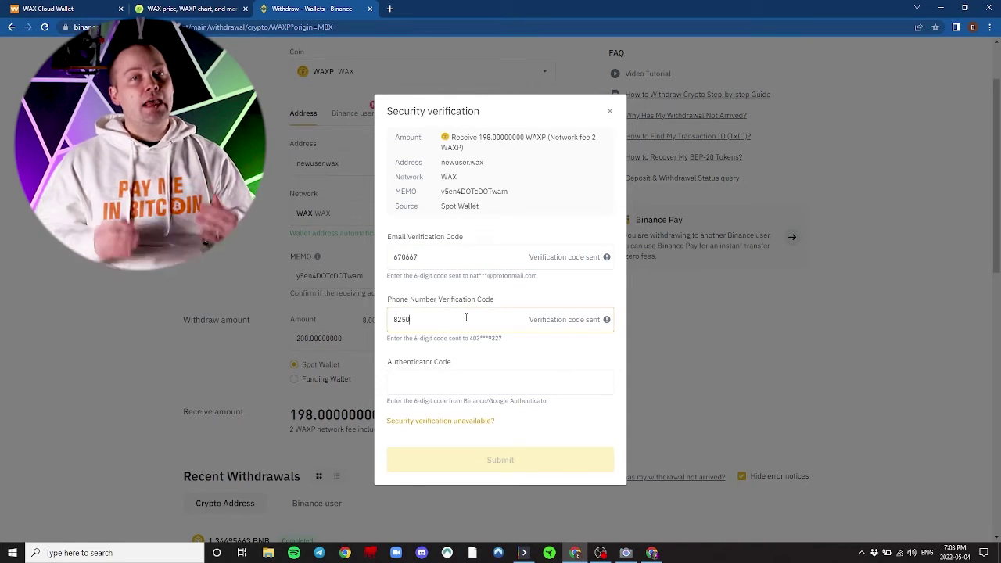
{"action": "left_click", "coordinate": [487, 386]}
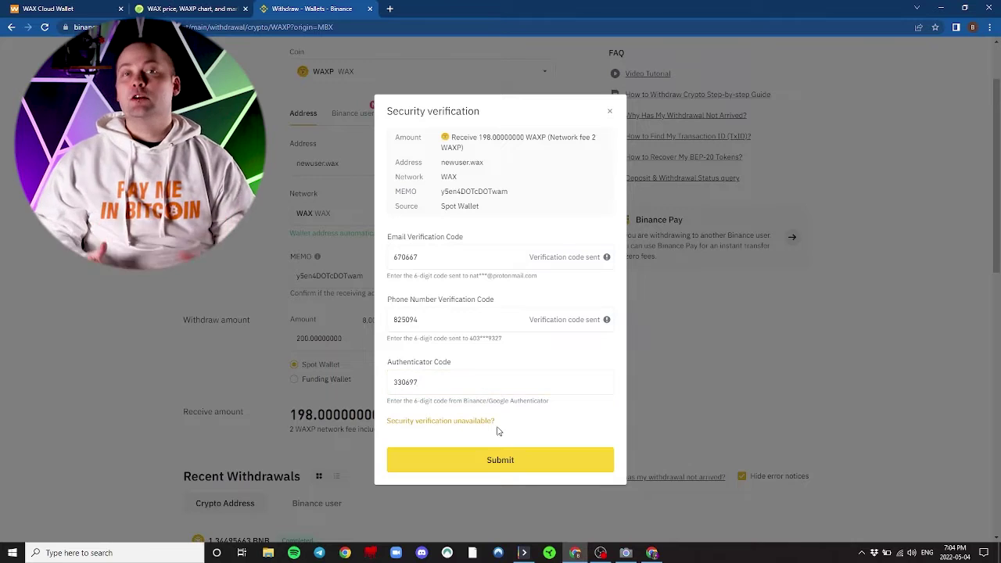
{"action": "left_click", "coordinate": [491, 460]}
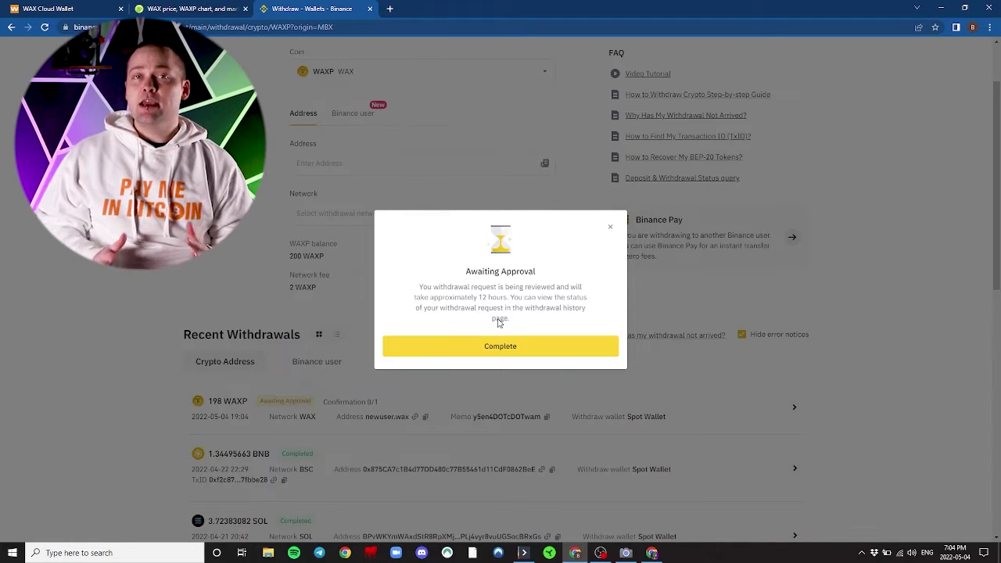
{"action": "left_click", "coordinate": [504, 351]}
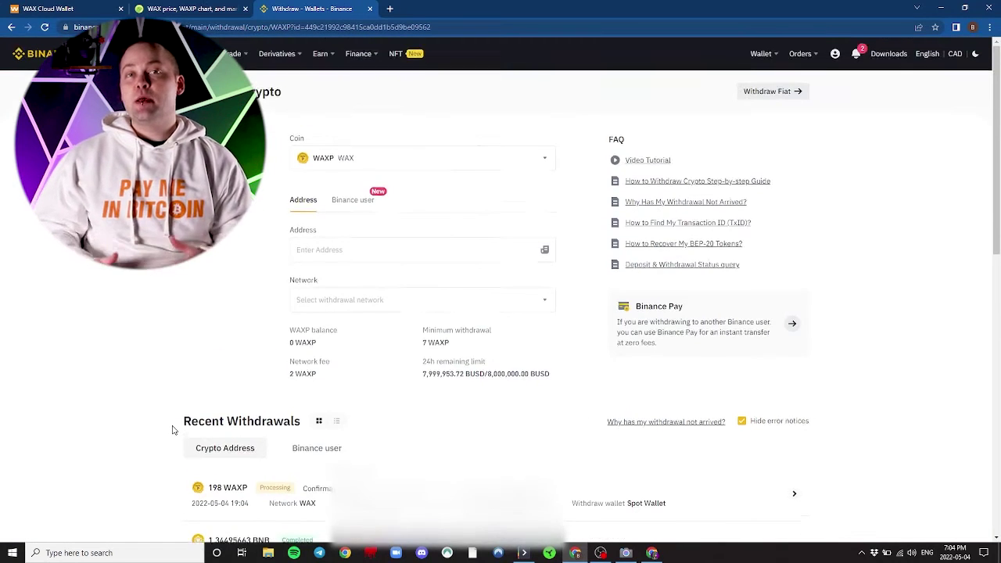
Check the withdrawal on Binance, then view the wallet dashboard showing 193.00 WAXP
{"action": "mouse_move", "coordinate": [280, 490]}
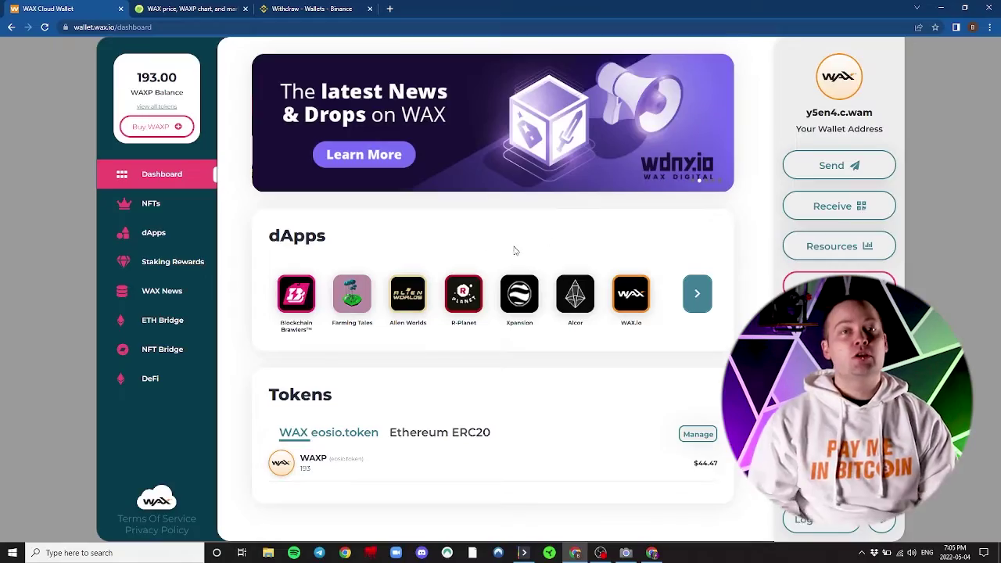
{"action": "left_click", "coordinate": [311, 9]}
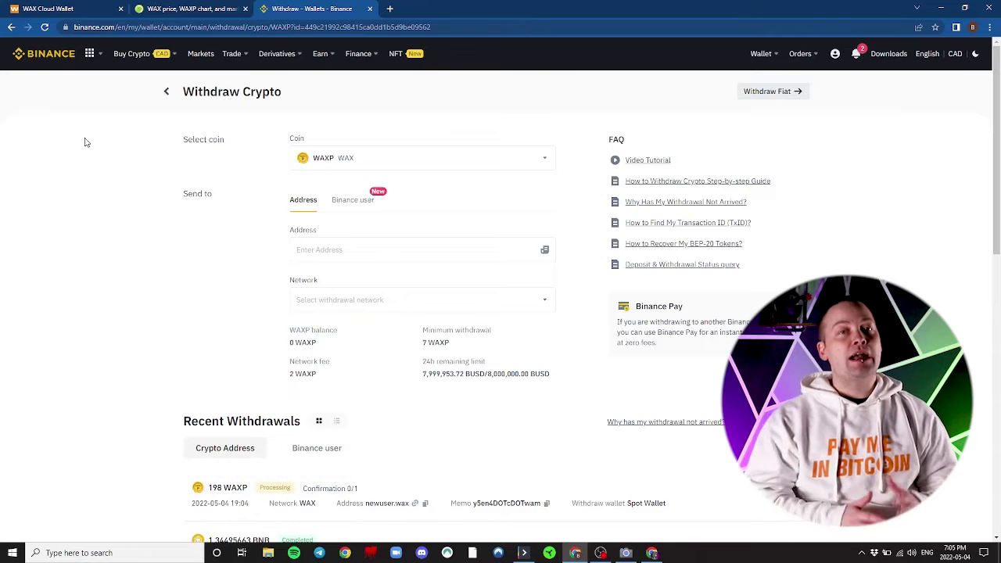
{"action": "left_click", "coordinate": [69, 9]}
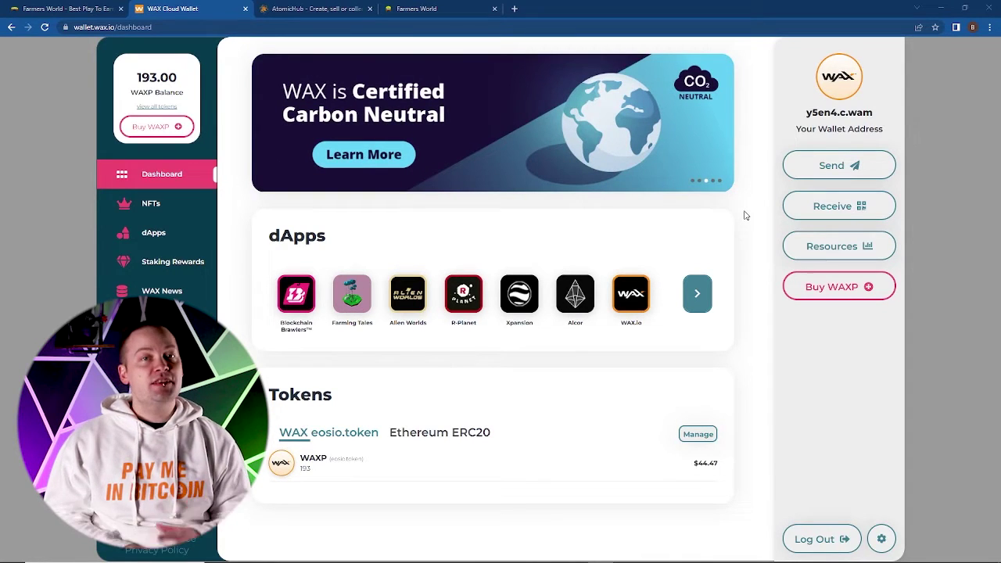
Stake 50 WAXP for CPU in the Resources panel and approve the transaction
{"action": "left_click", "coordinate": [831, 246]}
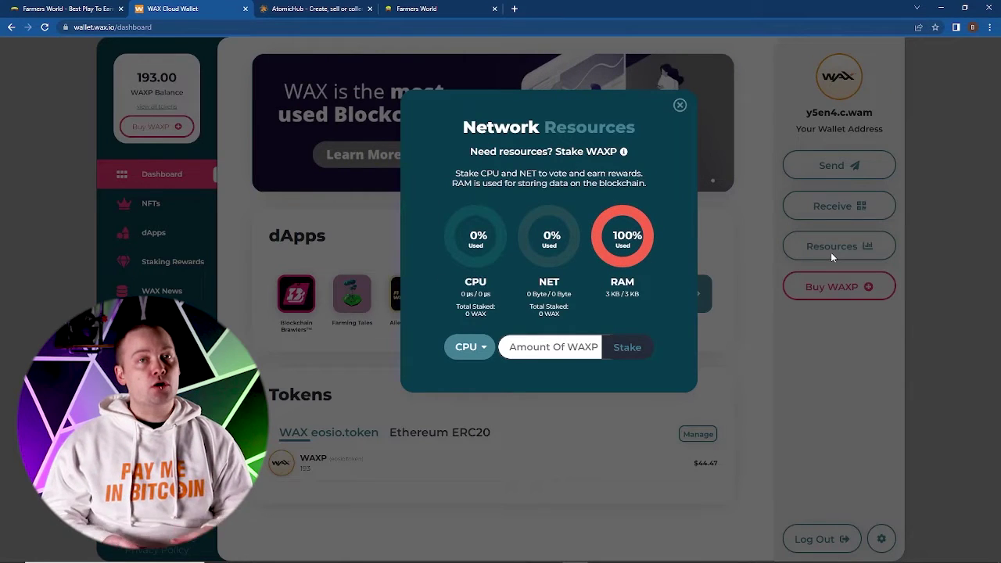
{"action": "left_click", "coordinate": [538, 345]}
{"action": "type", "text": "50"}
{"action": "left_click", "coordinate": [617, 349]}
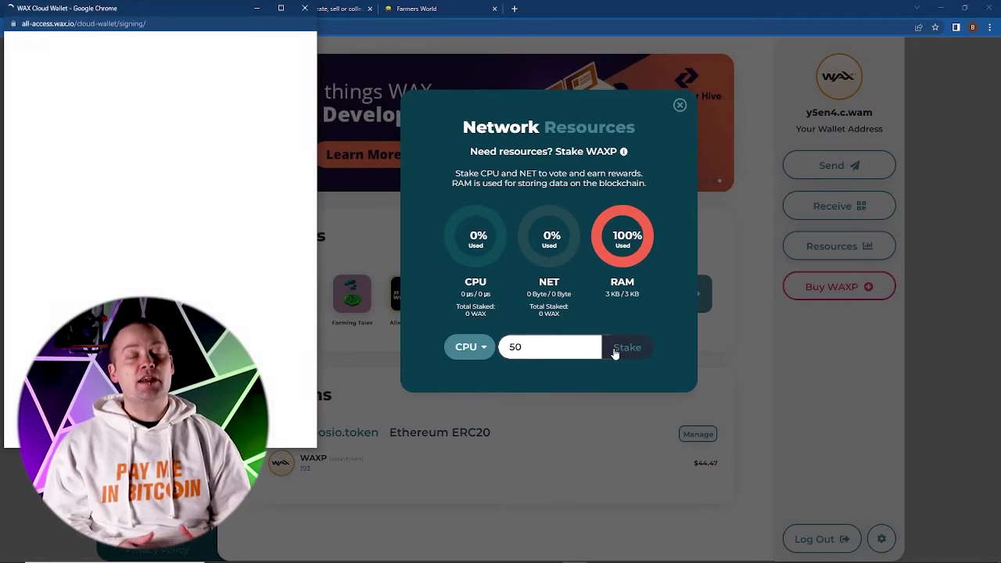
{"action": "left_click", "coordinate": [161, 268]}
{"action": "left_click", "coordinate": [502, 352]}
Stake 5 WAXP for NET and approve the transaction
{"action": "left_click", "coordinate": [507, 347]}
{"action": "type", "text": "5"}
{"action": "left_click", "coordinate": [468, 347]}
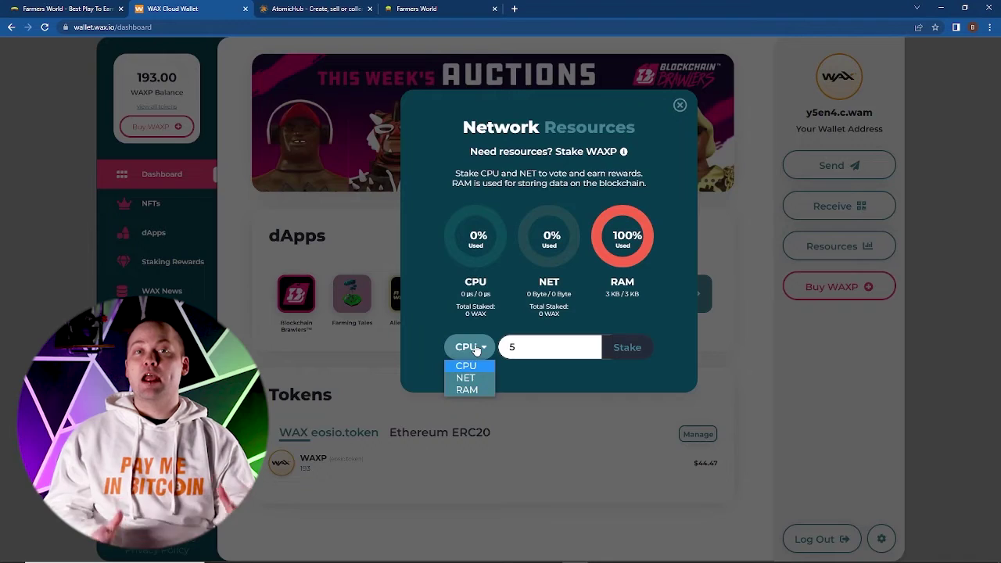
{"action": "left_click", "coordinate": [465, 377]}
{"action": "left_click", "coordinate": [630, 354]}
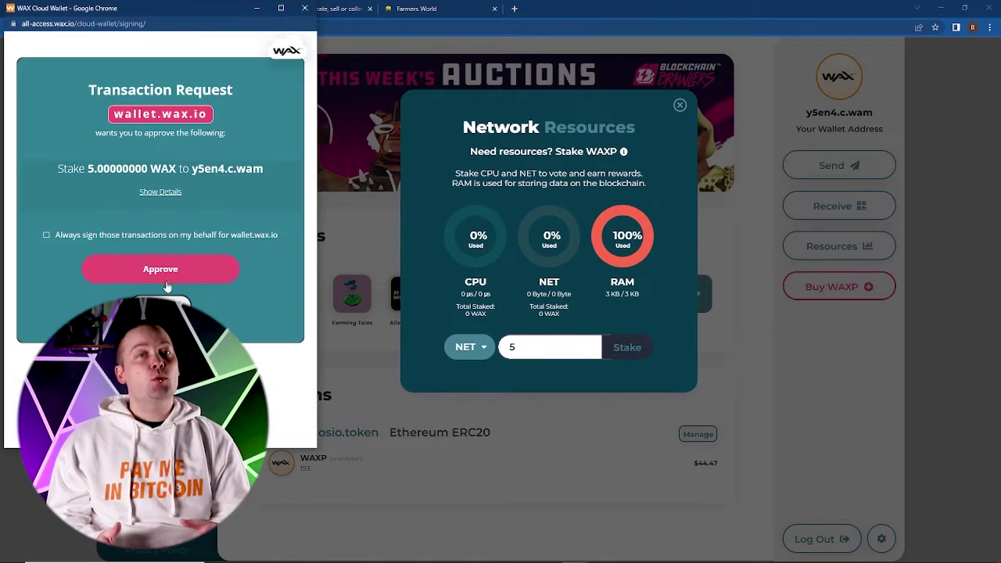
{"action": "left_click", "coordinate": [164, 270]}
{"action": "left_click", "coordinate": [501, 352]}
Buy RAM with 5 WAXP and approve the purchase
{"action": "left_click", "coordinate": [468, 347]}
{"action": "left_click", "coordinate": [466, 394]}
{"action": "left_click", "coordinate": [521, 352]}
{"action": "type", "text": "5"}
{"action": "left_click", "coordinate": [628, 354]}
{"action": "left_click", "coordinate": [160, 278]}
{"action": "left_click", "coordinate": [515, 357]}
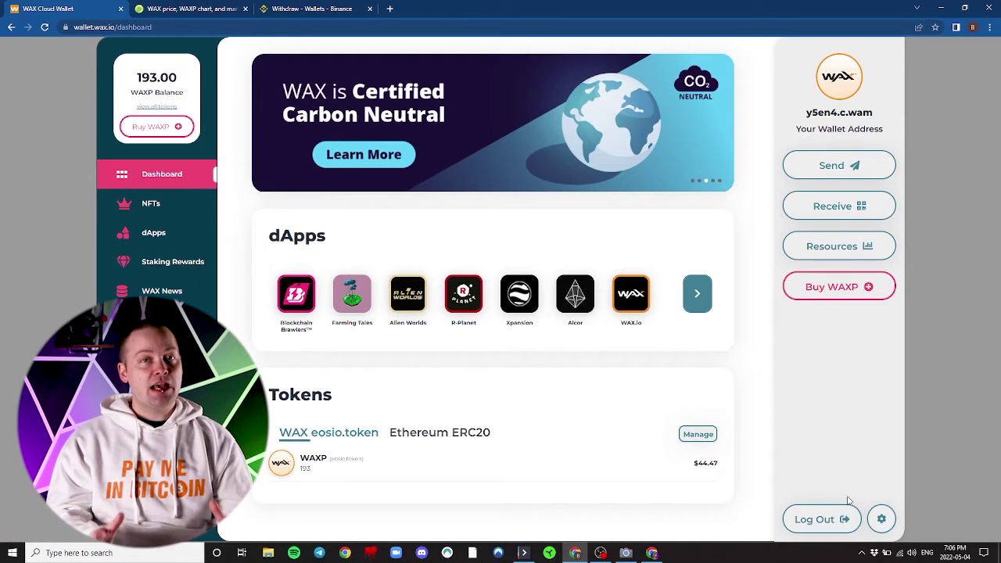
Open Account Security from the wallet's settings gear
{"action": "left_click", "coordinate": [882, 519]}
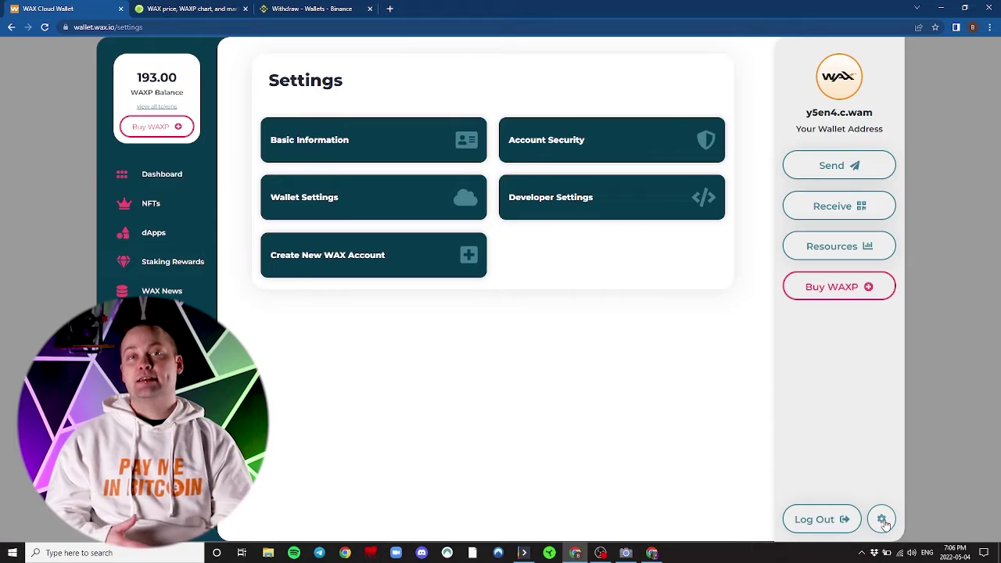
{"action": "left_click", "coordinate": [604, 142]}
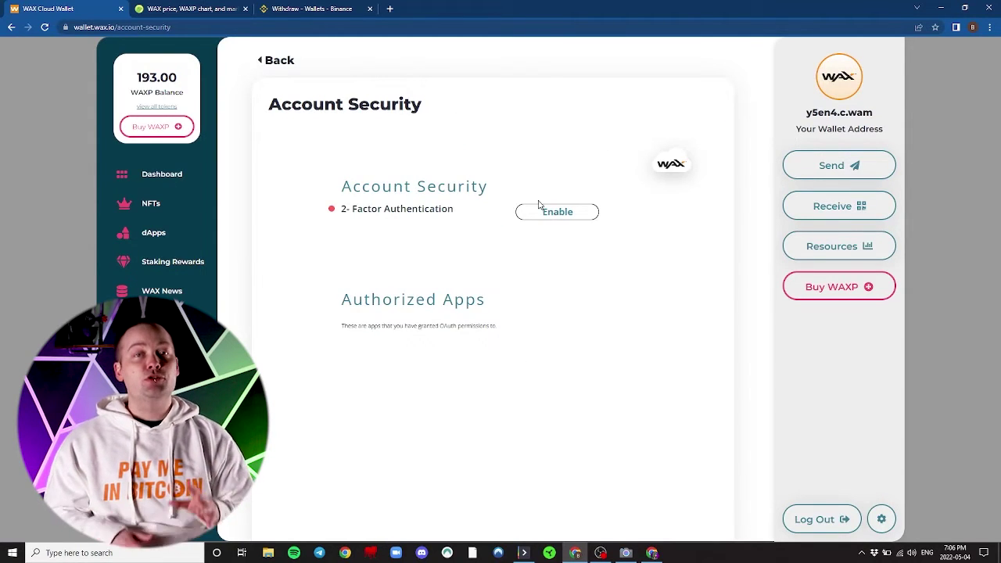